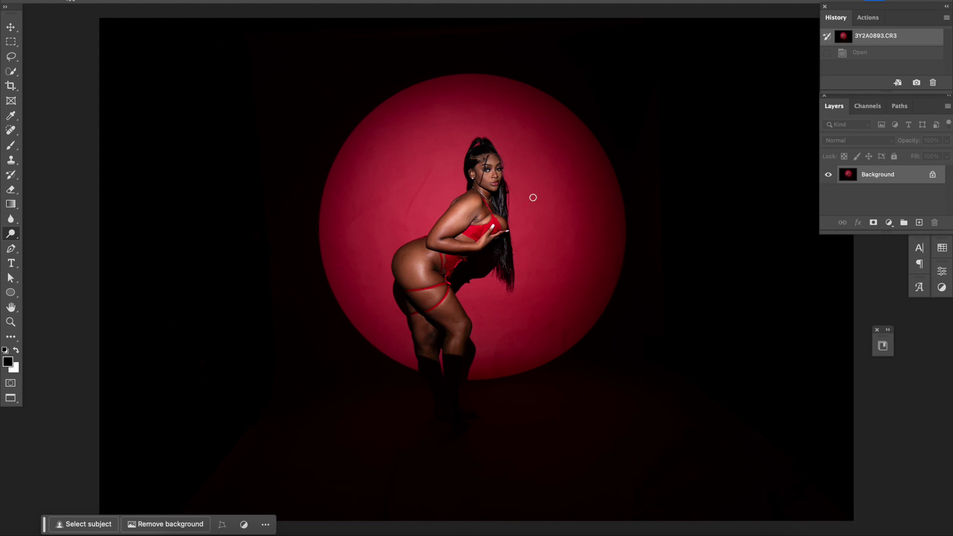
Step: Spot-heal the dark spots near the shoulder, under the arm and near the knee
key(j)
drag(341, 276, 288, 301)
click(320, 294)
click(303, 293)
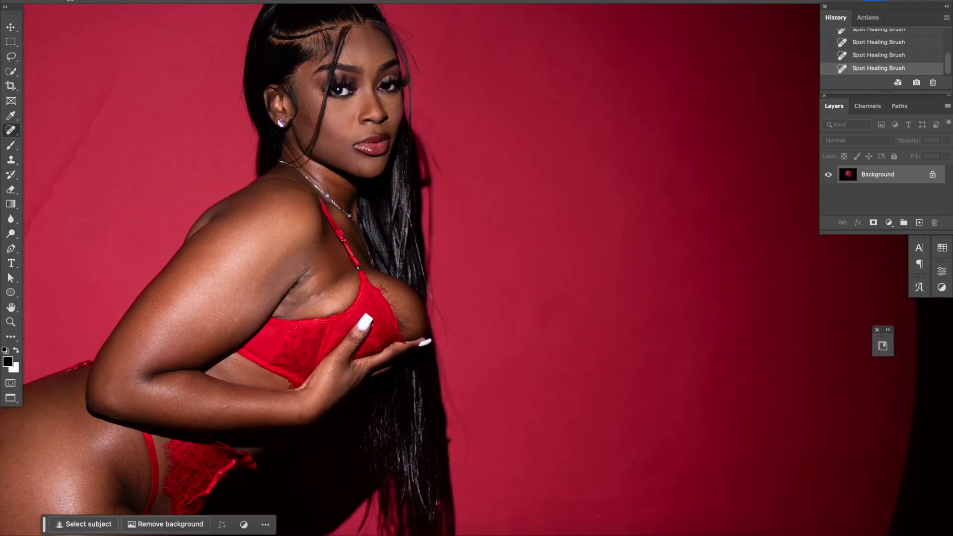
click(311, 294)
mouse_move(253, 423)
mouse_down()
mouse_move(301, 388)
mouse_move(353, 323)
mouse_move(371, 237)
mouse_move(401, 204)
mouse_up()
mouse_move(377, 359)
mouse_down()
mouse_move(393, 357)
mouse_move(408, 396)
mouse_up()
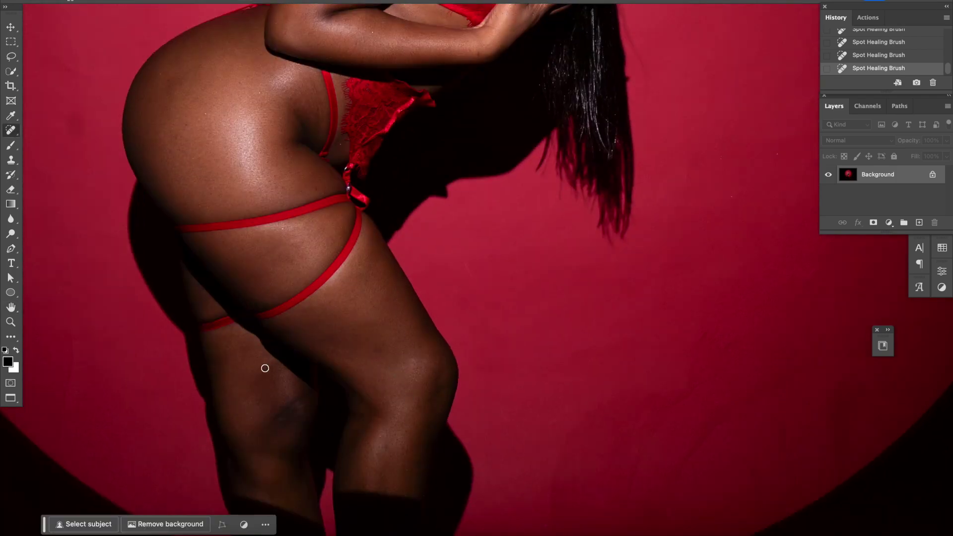
Step: Spot-heal the marks on the backdrop beside the hair and the cheek blemish by the ear
scroll(282, 262, up, 2)
scroll(281, 262, up, 5)
scroll(282, 262, up, 3)
scroll(281, 262, up, 3)
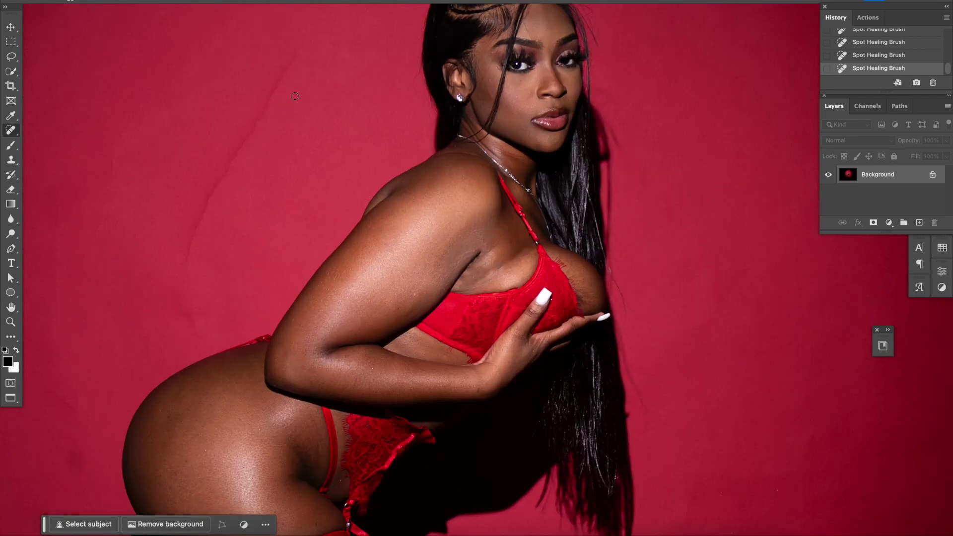
scroll(285, 61, up, 3)
drag(302, 56, 241, 175)
drag(302, 144, 184, 370)
drag(618, 213, 620, 233)
drag(603, 139, 589, 90)
click(576, 89)
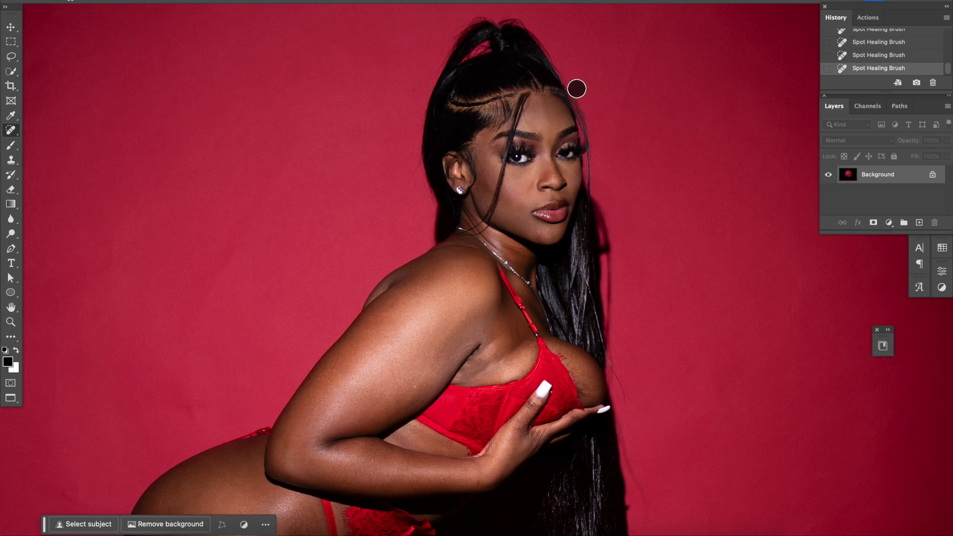
scroll(549, 157, up, 3)
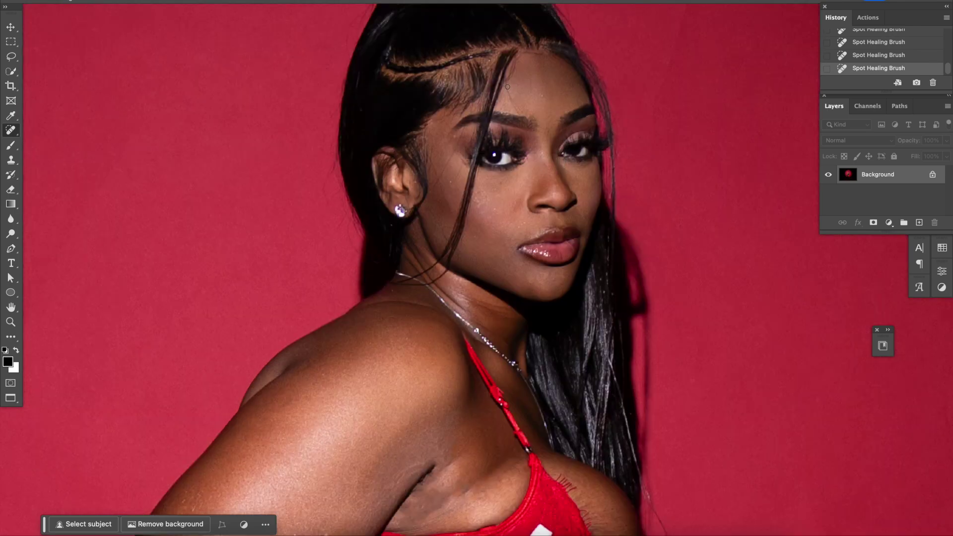
drag(461, 130, 434, 189)
Step: Run the F2 frequency-separation action, then Clone Stamp forehead blemishes onto Layer 2 from clean skin
key(F2)
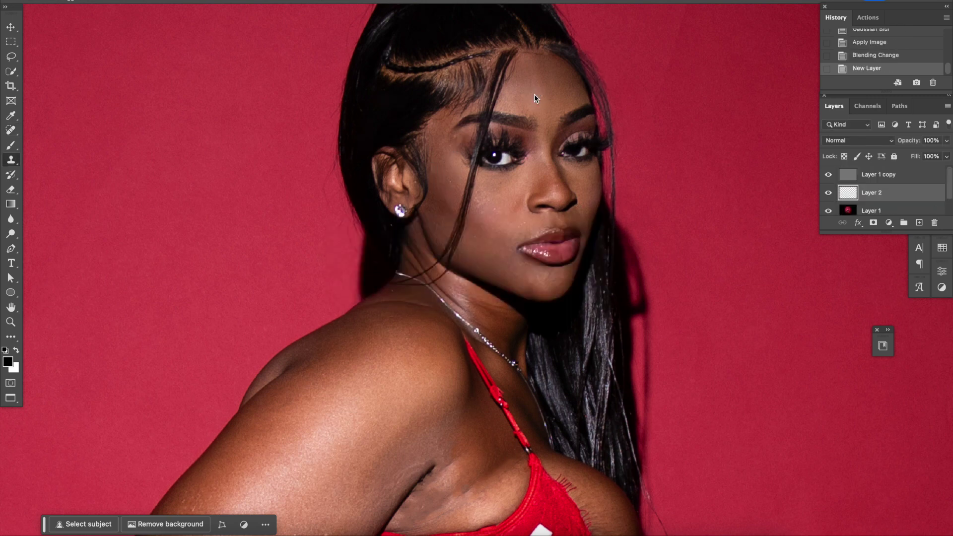
click(528, 64)
click(557, 78)
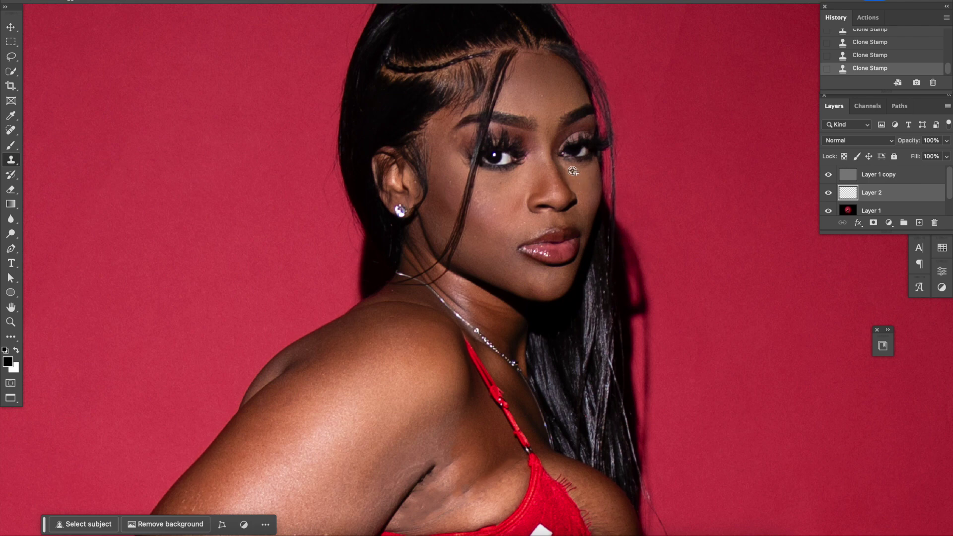
alt+click(590, 200)
alt+click(459, 137)
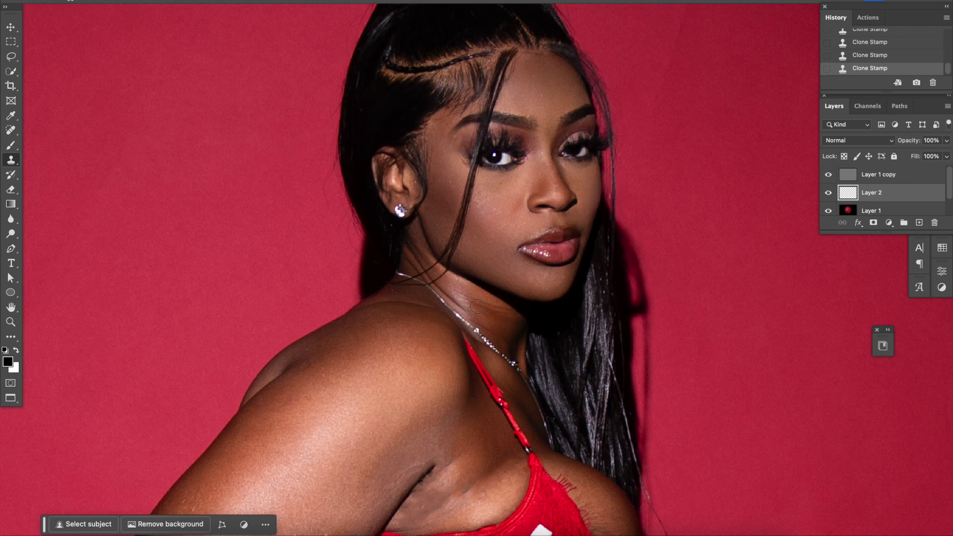
key(ctrl+0)
scroll(477, 347, up, 2)
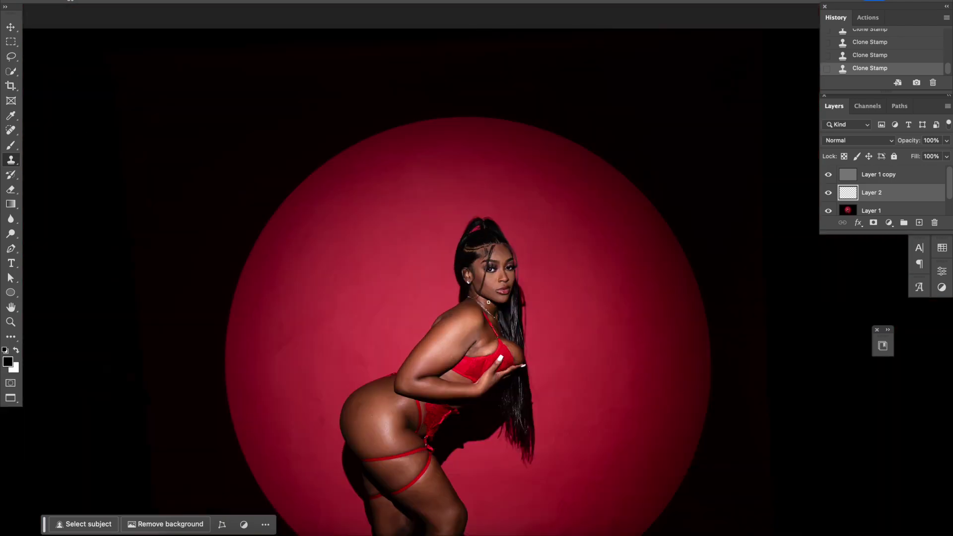
Step: Clone-stamp smooth skin over the armpit crease and upper arm
scroll(576, 282, up, 1)
scroll(575, 282, up, 2)
scroll(576, 282, up, 2)
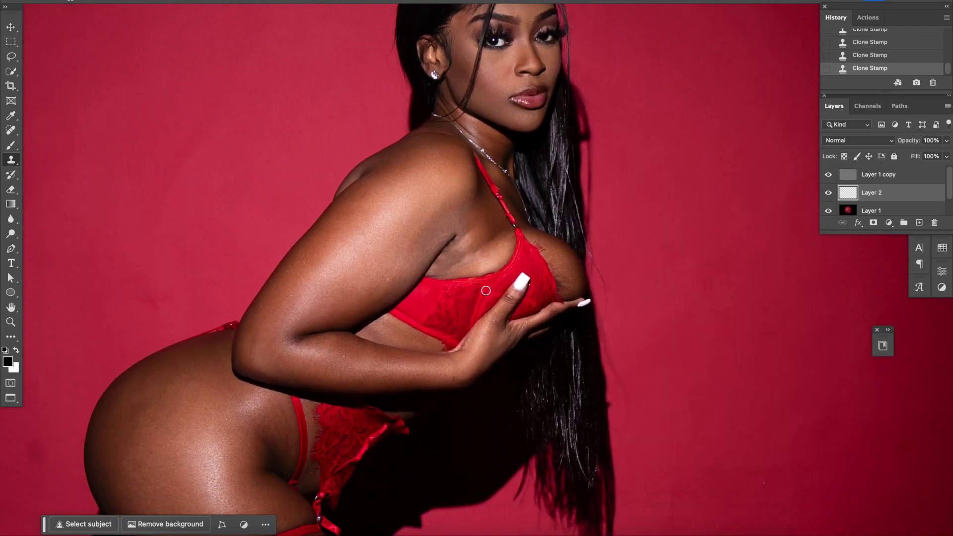
scroll(575, 282, up, 2)
scroll(619, 267, down, 2)
scroll(615, 263, down, 2)
scroll(613, 256, up, 3)
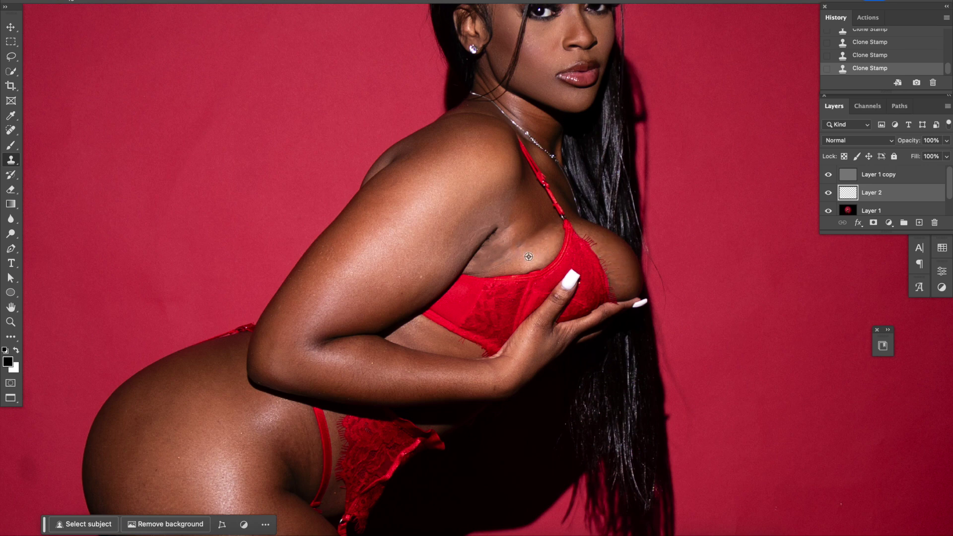
drag(500, 240, 514, 261)
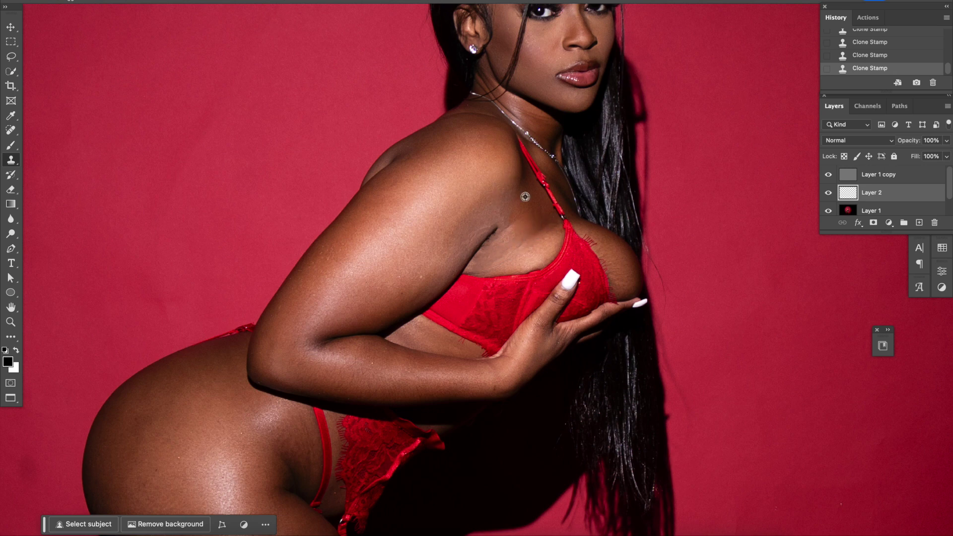
drag(502, 189, 468, 206)
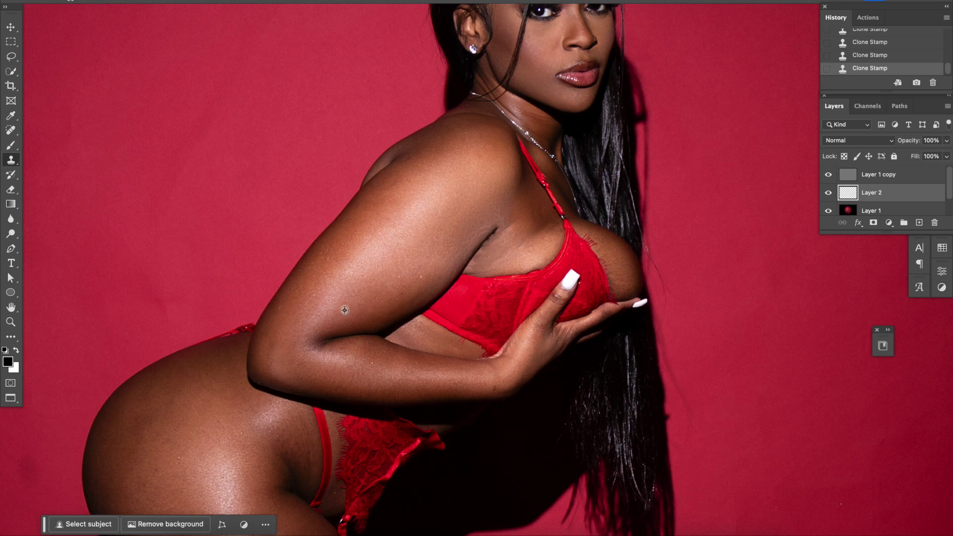
alt+click(429, 267)
drag(390, 275, 369, 265)
drag(369, 217, 317, 278)
Step: Clone-stamp smooth skin around the elbow and along the forearm, then resample clean skin
drag(271, 342, 300, 366)
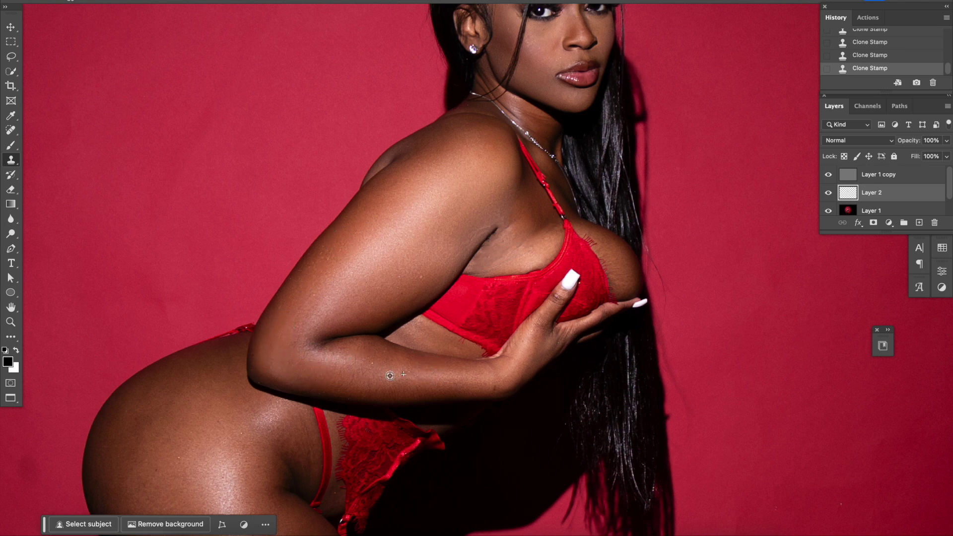
drag(345, 351, 442, 366)
drag(523, 353, 345, 380)
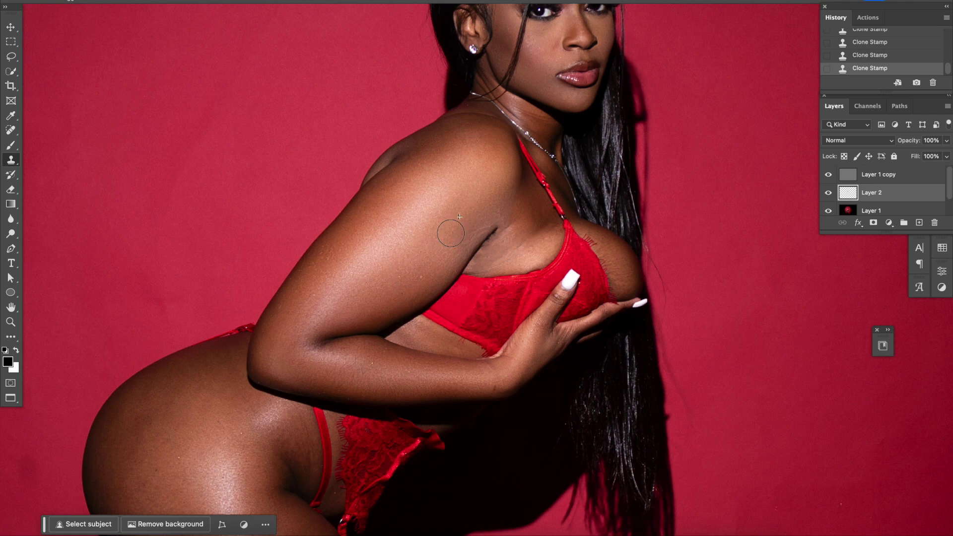
alt+click(471, 204)
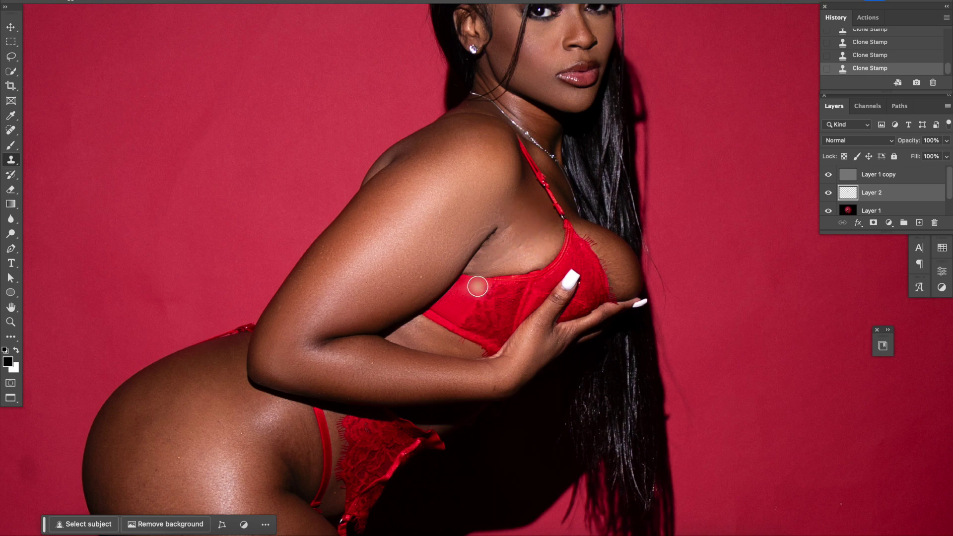
scroll(477, 285, down, 1)
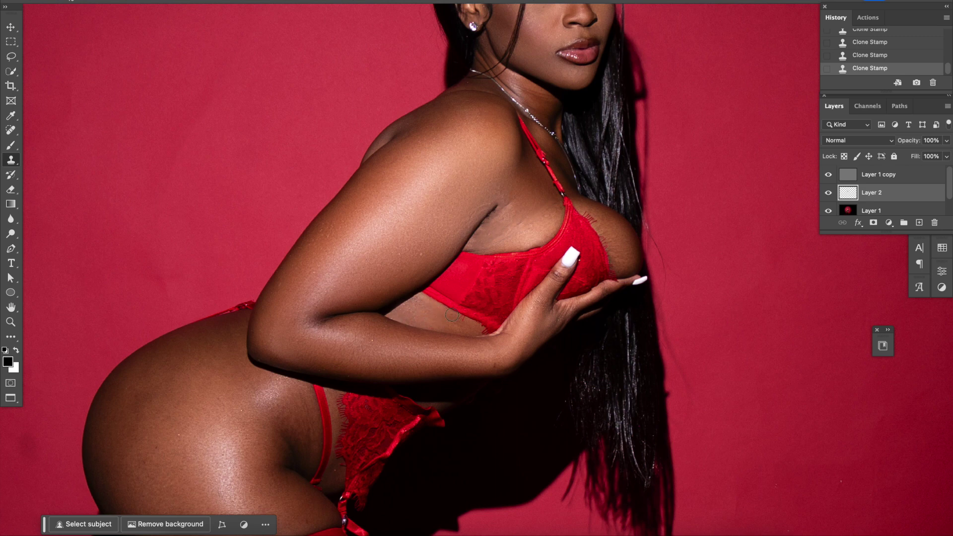
scroll(328, 340, down, 6)
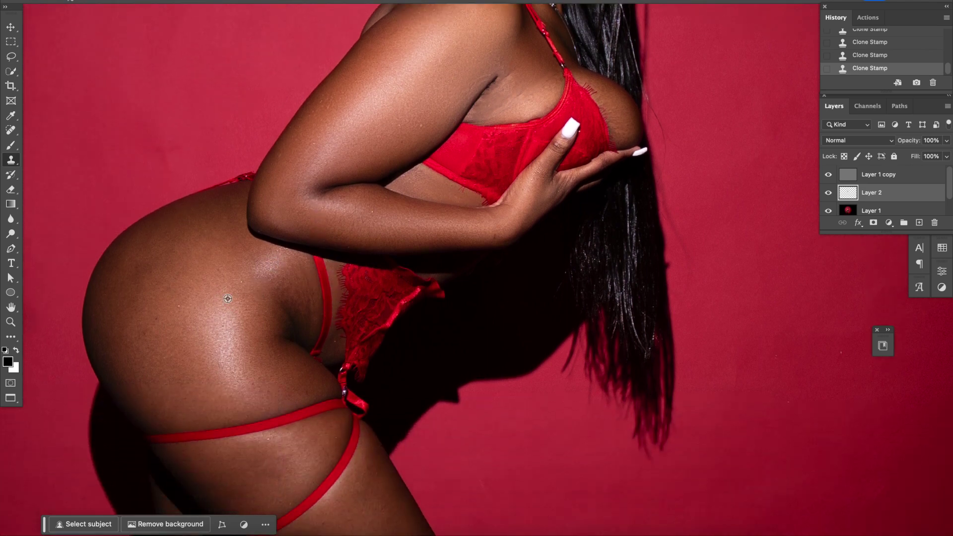
Step: Clone out blemishes across the hip, thigh and knee on Layer 2, then fit the image
alt+scroll(258, 286, down, 3)
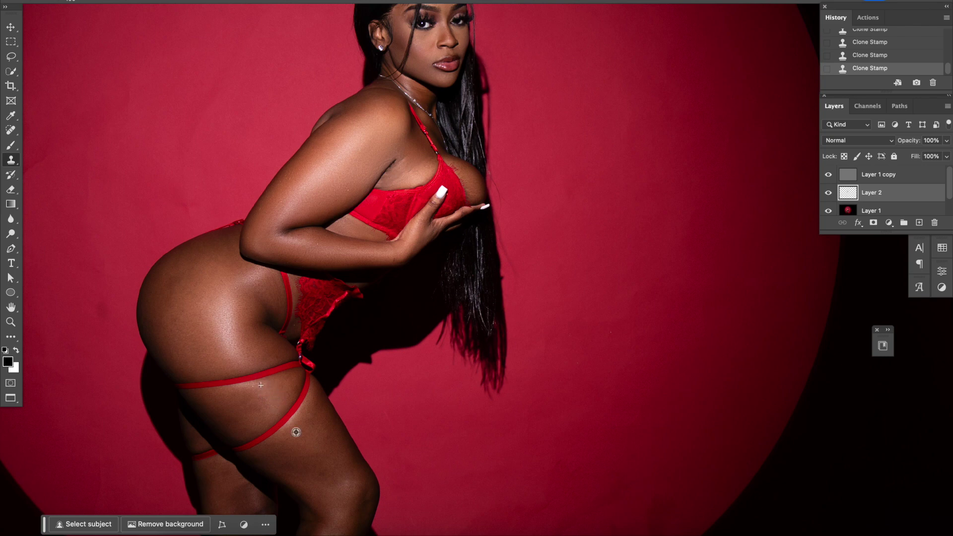
scroll(266, 365, down, 2)
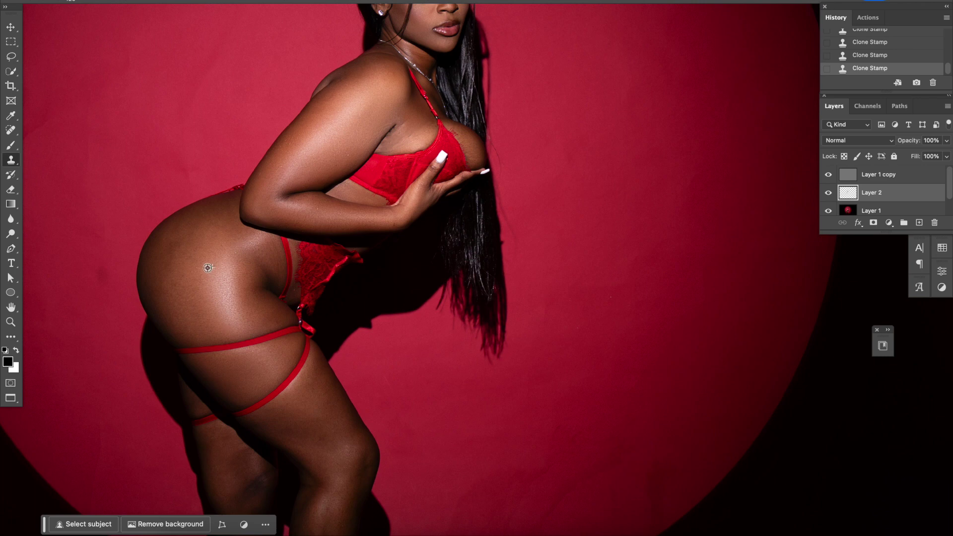
scroll(206, 270, up, 1)
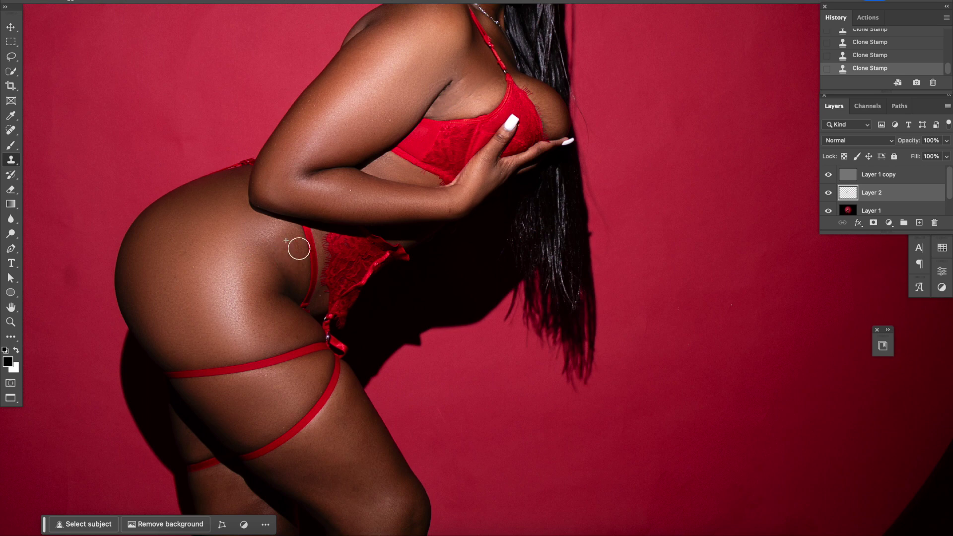
scroll(285, 287, down, 5)
scroll(285, 288, right, 3)
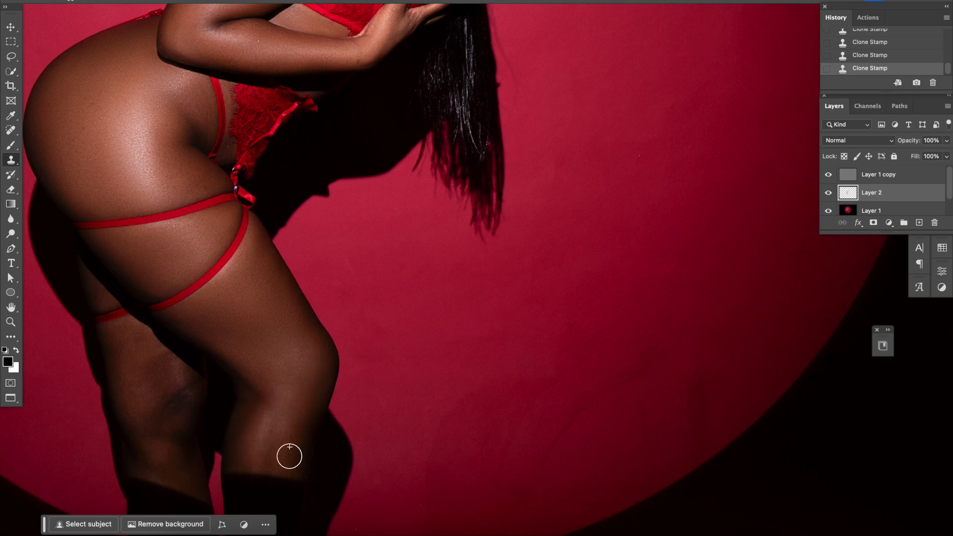
scroll(297, 464, left, 2)
scroll(259, 418, left, 2)
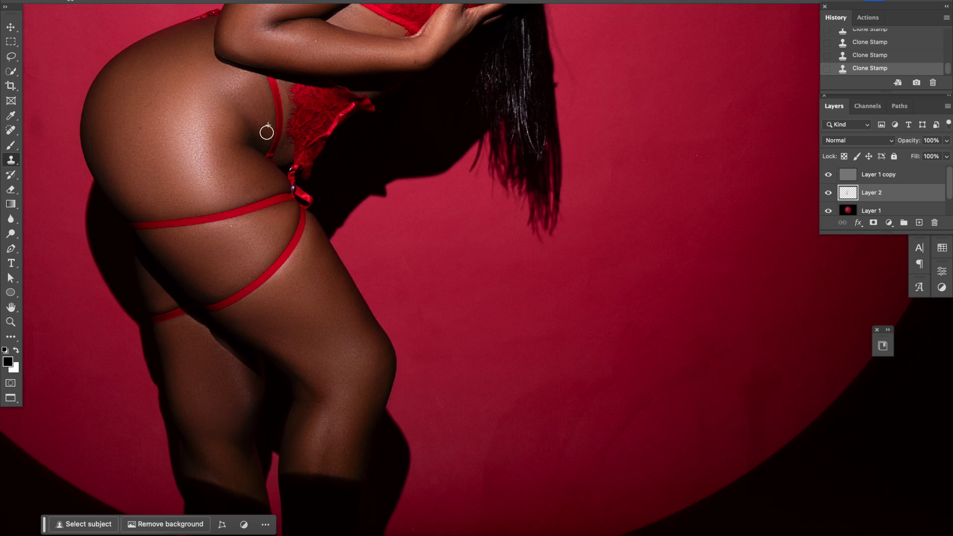
key(ctrl+0)
Step: On a new layer, clone-stamp the red backdrop even around the model
click(919, 223)
click(362, 270)
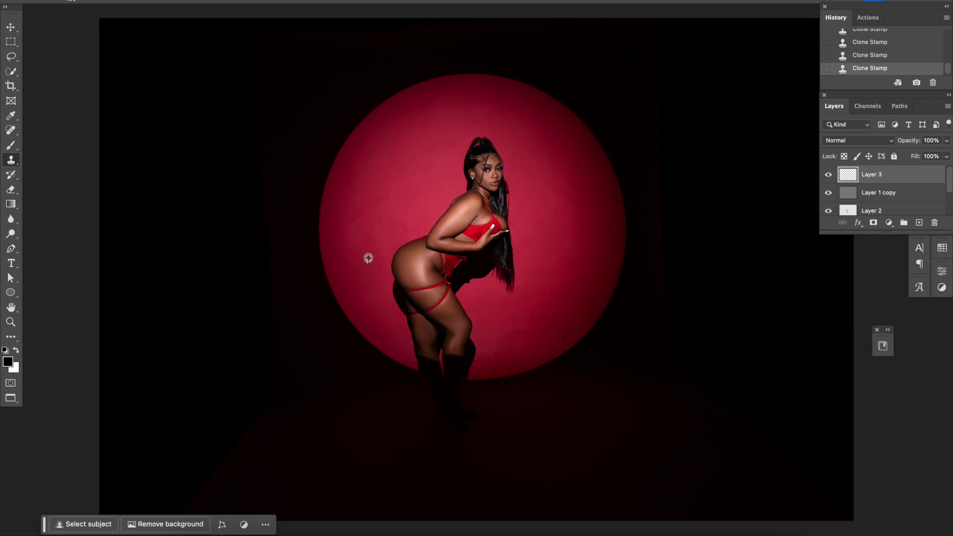
alt+click(449, 110)
drag(366, 304, 411, 198)
drag(549, 139, 567, 239)
drag(570, 277, 580, 248)
drag(563, 280, 527, 347)
drag(498, 348, 498, 351)
Step: Erase part of Layer 2's cloning with a smaller brush, then stamp visible into Layer 4
scroll(557, 198, up, 3)
scroll(504, 200, up, 1)
key(alt+bracketleft)
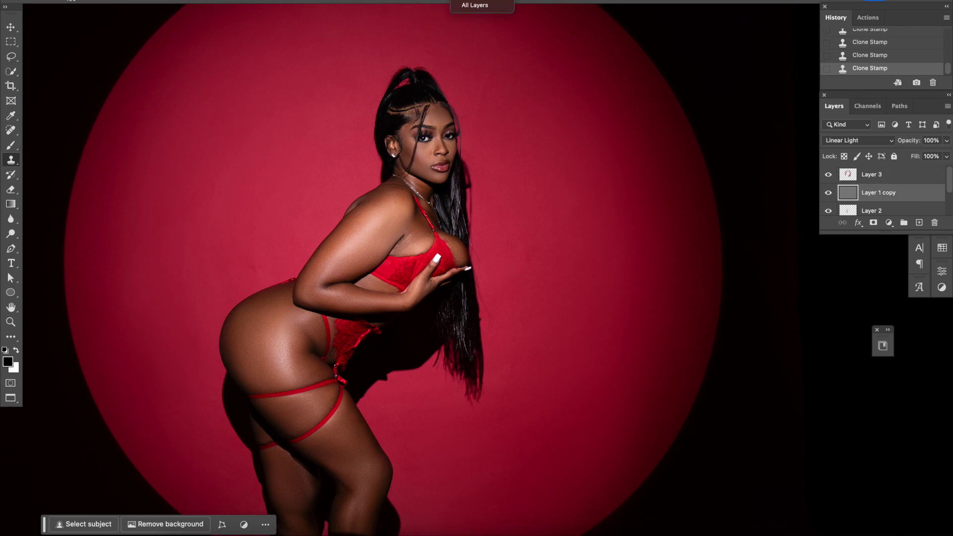
scroll(442, 242, up, 2)
key(bracketleft)
key(bracketleft)
key(bracketleft)
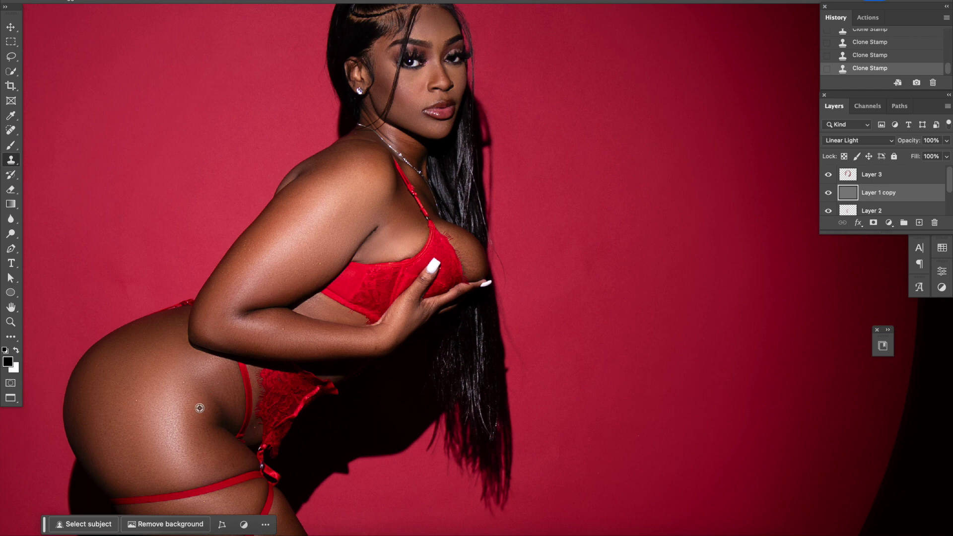
click(888, 210)
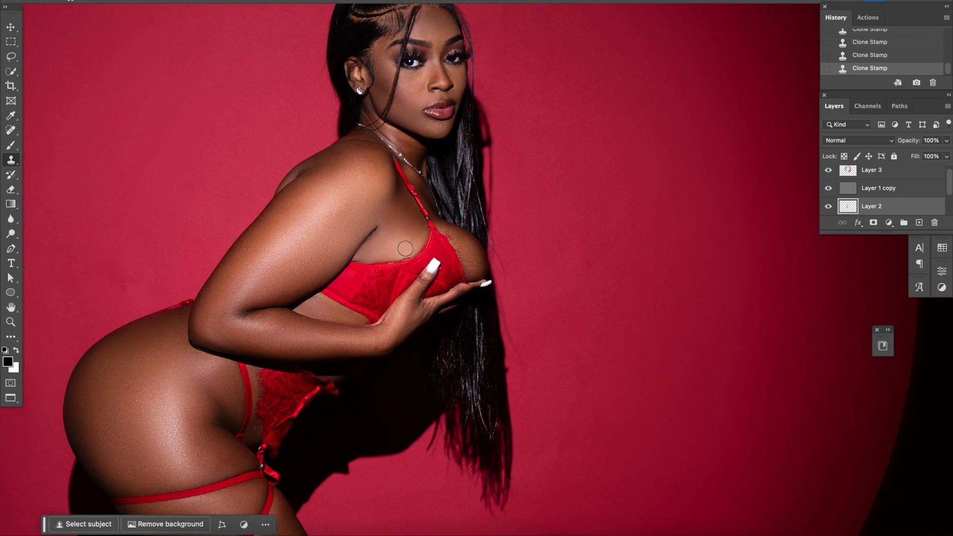
key(e)
right_click(411, 254)
key(Escape)
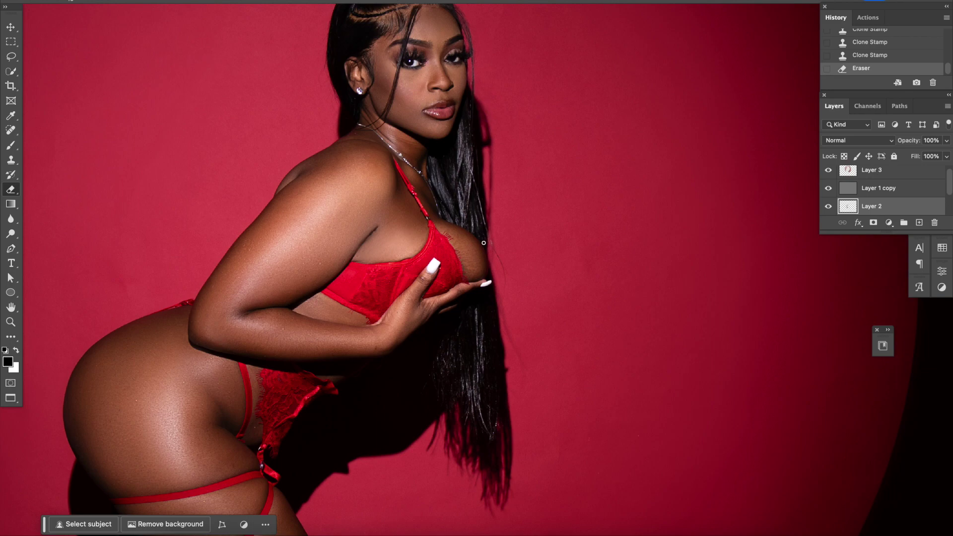
key(ctrl+0)
key(ctrl+shift+alt+e)
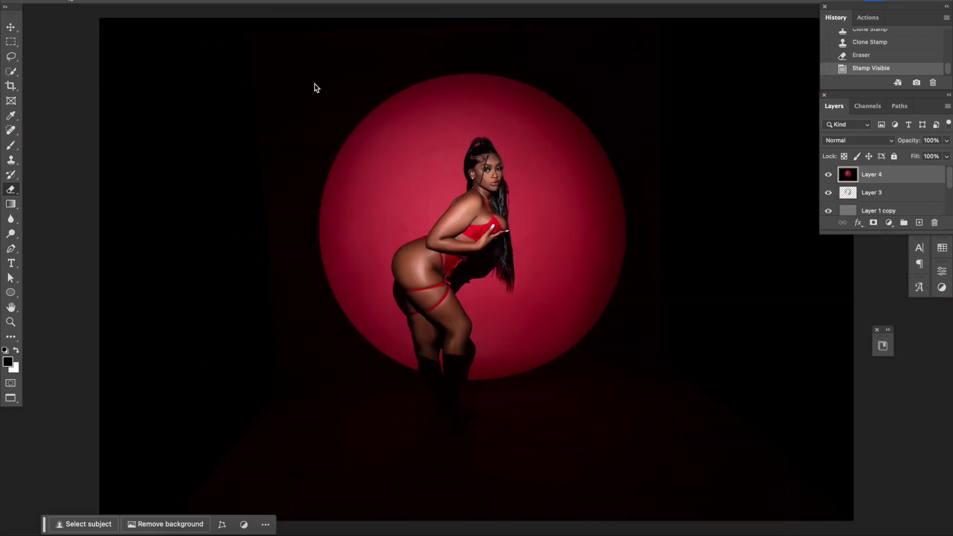
Step: In Liquify, warp the shoulder contour and push in the hip and waist with a 200 brush
key(ctrl+shift+x)
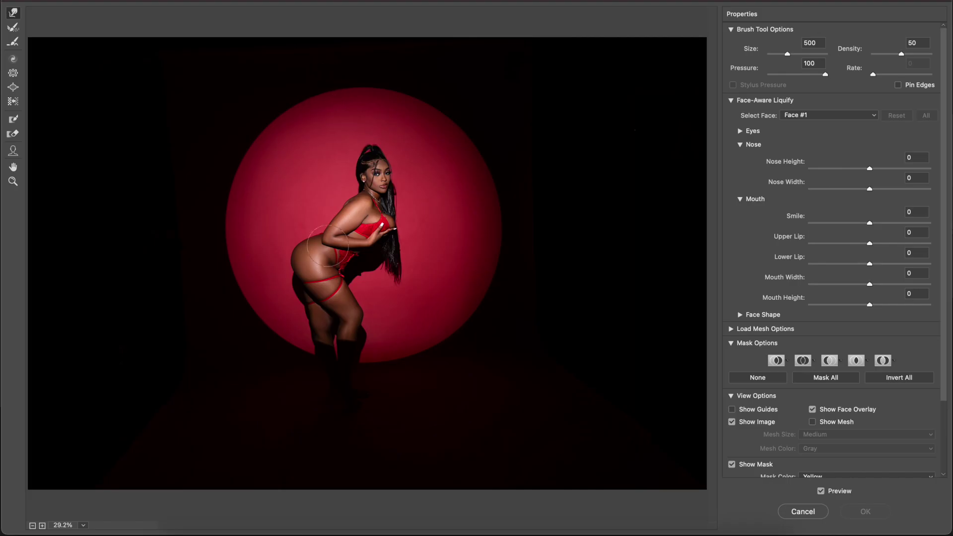
key(ctrl+plus)
key(ctrl+plus)
scroll(370, 246, right, 5)
drag(233, 189, 223, 164)
key(bracketleft)
key(bracketright)
key(bracketleft)
key(bracketleft)
drag(210, 273, 226, 263)
key(ctrl+0)
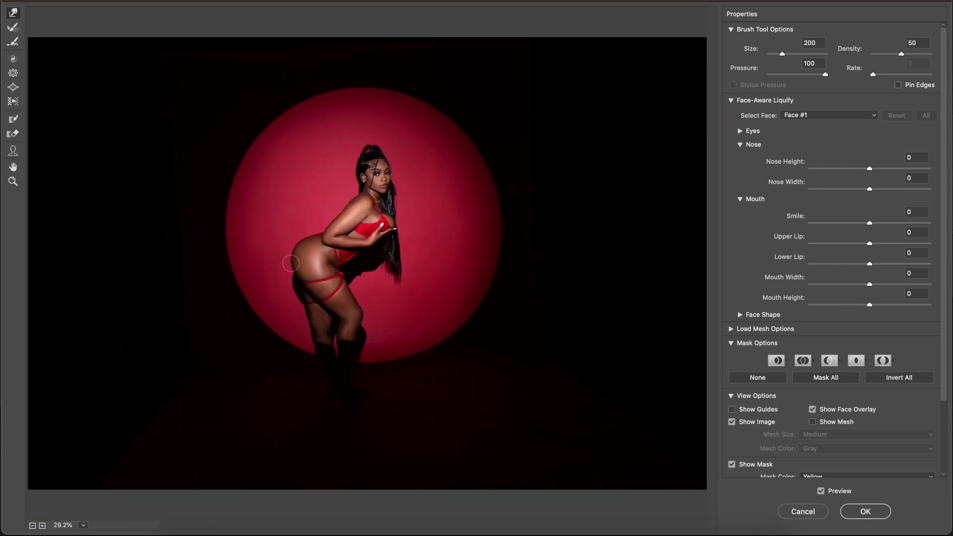
Step: Apply the Liquify reshape and dodge the leg and hip brighter
click(866, 511)
drag(445, 298, 436, 342)
mouse_move(432, 358)
mouse_down()
mouse_move(426, 387)
mouse_move(438, 243)
mouse_up()
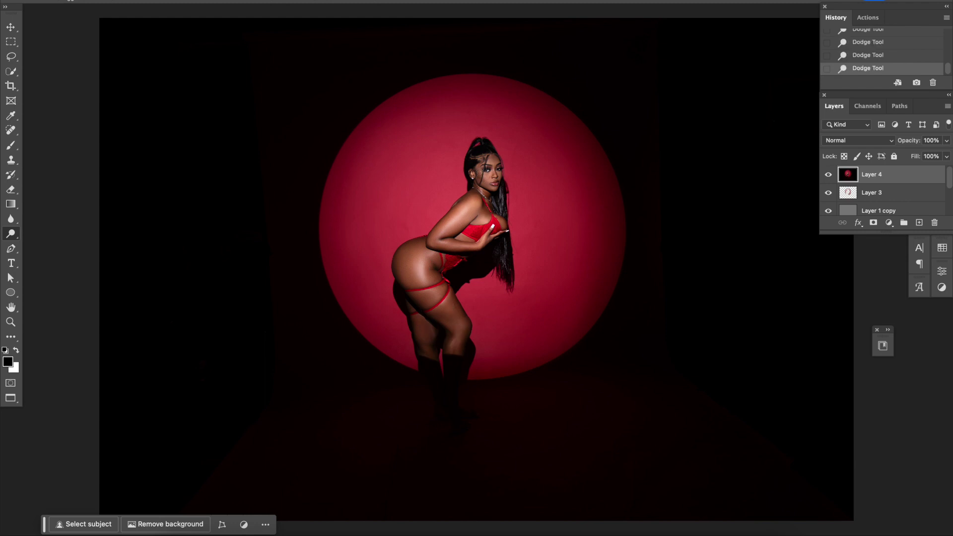
Step: Type the photographer's social handle as white Futura text, about 37 pt, beside the hip
key(t)
click(546, 296)
text(@STEVENOVAKK)
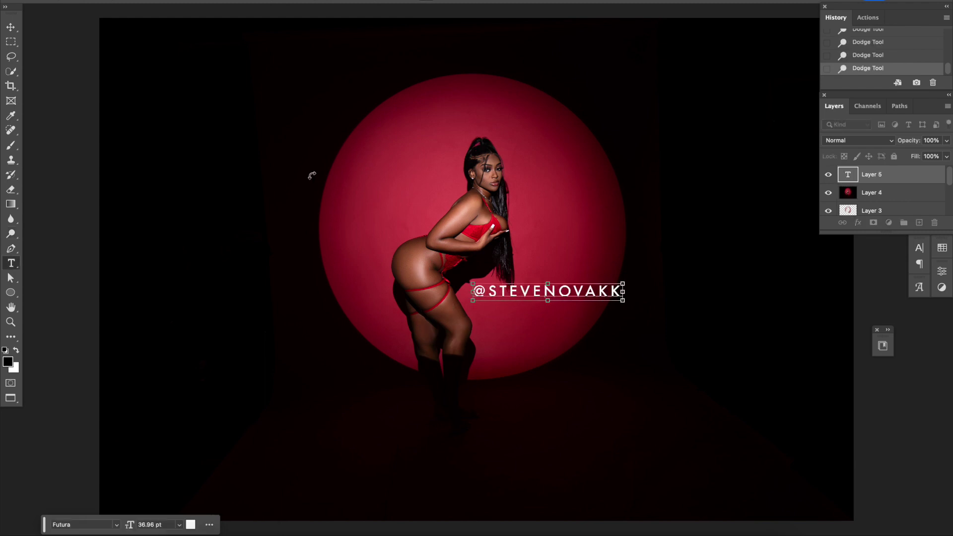